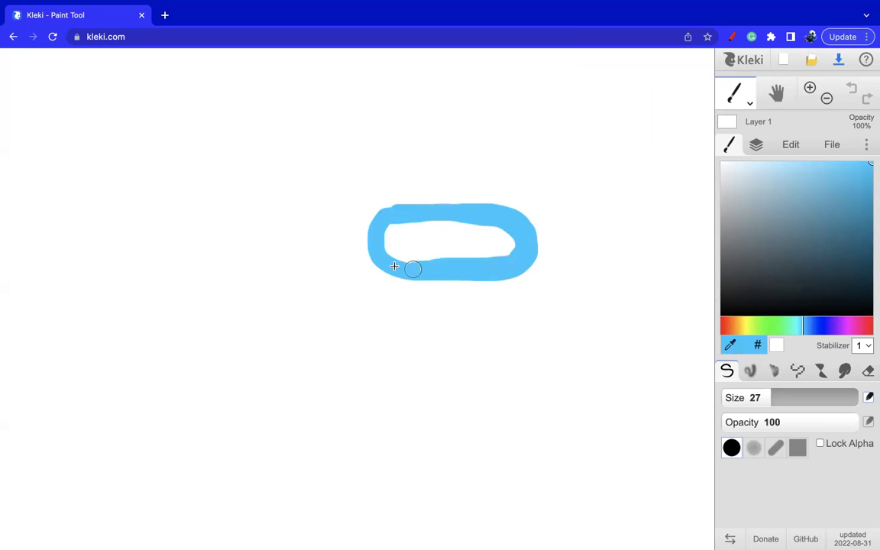
- Fill the inside of the light-blue visor outline and paint a small white highlight near its upper-right end
mouse_move(378, 239)
mouse_down()
mouse_move(453, 223)
mouse_move(509, 244)
mouse_move(402, 259)
mouse_move(385, 253)
mouse_move(436, 259)
mouse_move(475, 246)
mouse_move(398, 240)
mouse_move(395, 231)
mouse_move(477, 246)
mouse_up()
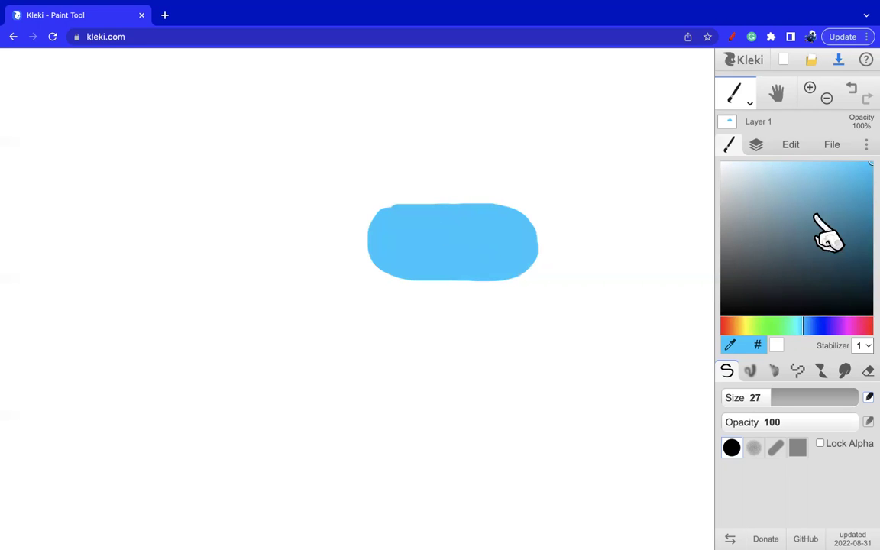
drag(815, 232, 718, 158)
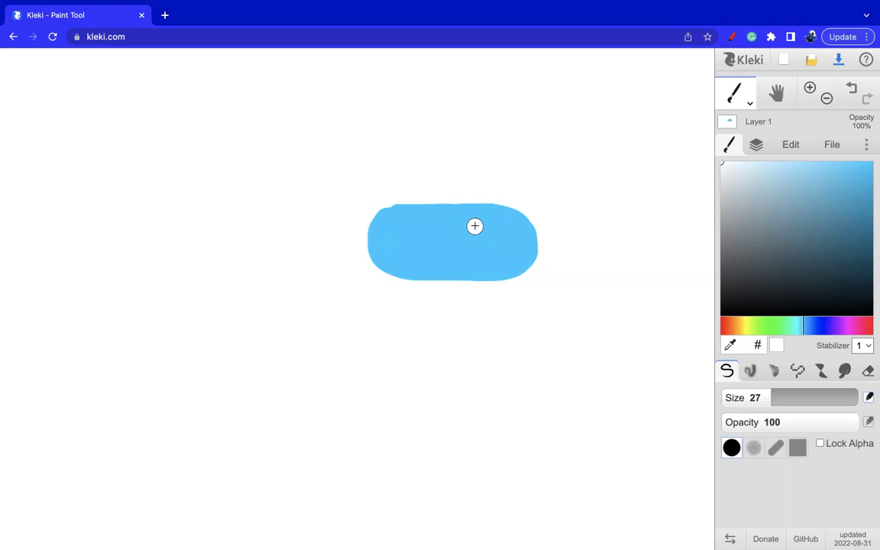
drag(504, 225, 480, 229)
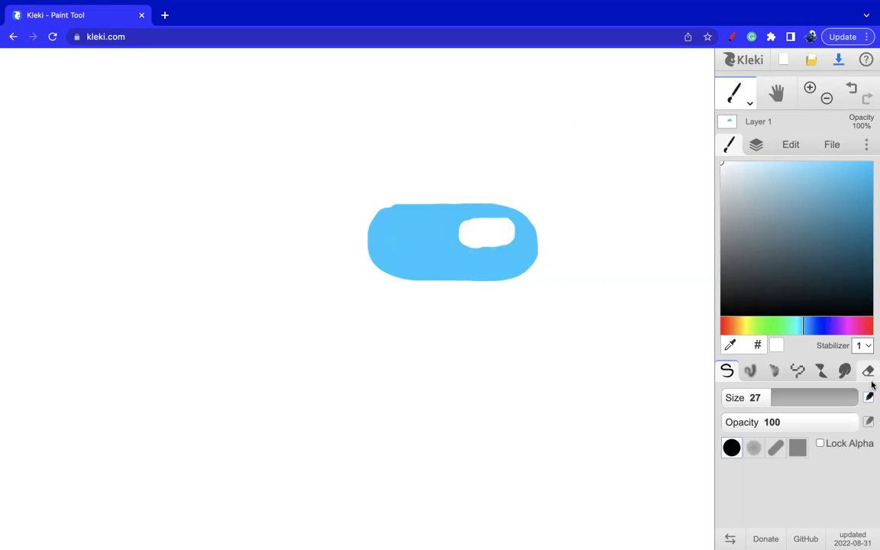
- Set the brush colour to bright red
drag(840, 327, 633, 323)
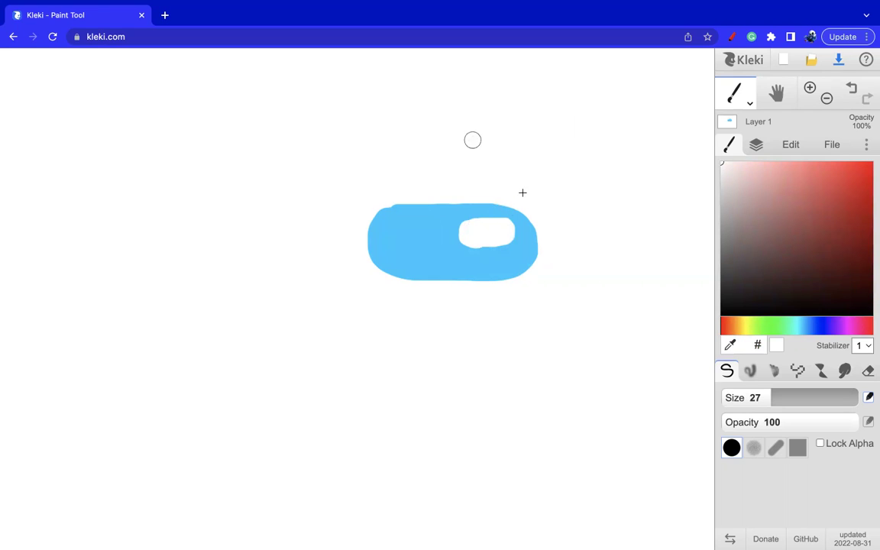
drag(836, 256, 872, 162)
mouse_move(503, 191)
mouse_down()
mouse_move(454, 157)
mouse_move(411, 148)
mouse_move(378, 148)
mouse_move(300, 175)
mouse_move(286, 204)
mouse_move(280, 284)
mouse_up()
mouse_move(288, 327)
mouse_down()
mouse_move(281, 295)
mouse_move(279, 520)
mouse_move(363, 464)
mouse_move(385, 373)
mouse_move(394, 464)
mouse_move(414, 525)
mouse_move(473, 497)
mouse_move(498, 293)
mouse_up()
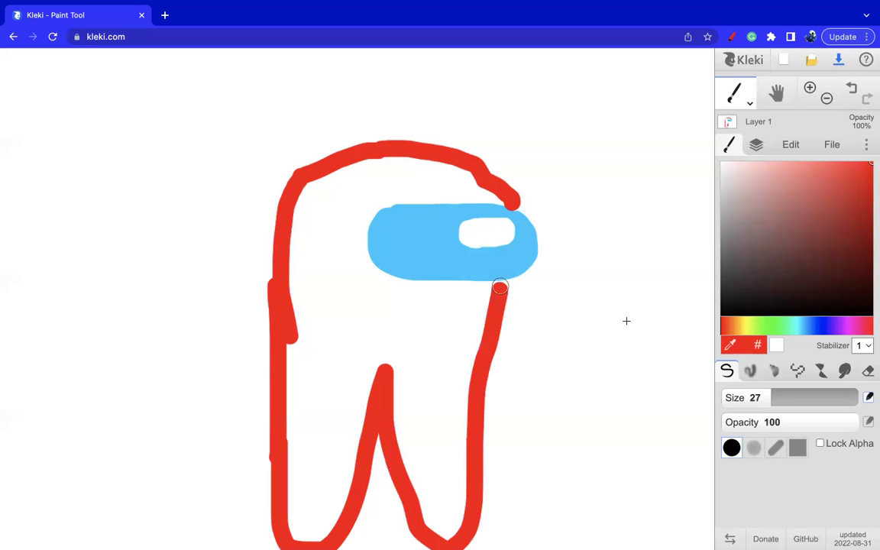
click(853, 88)
click(853, 88)
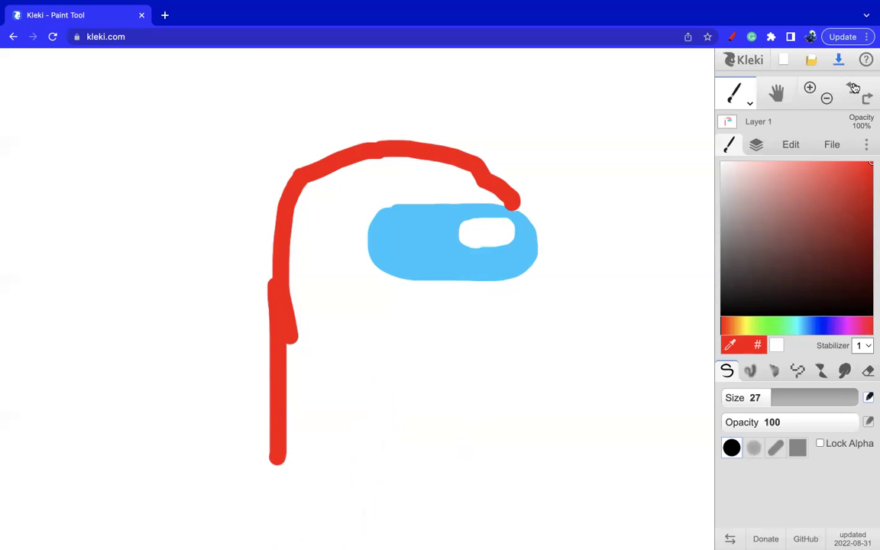
click(852, 89)
click(853, 89)
click(852, 89)
click(853, 89)
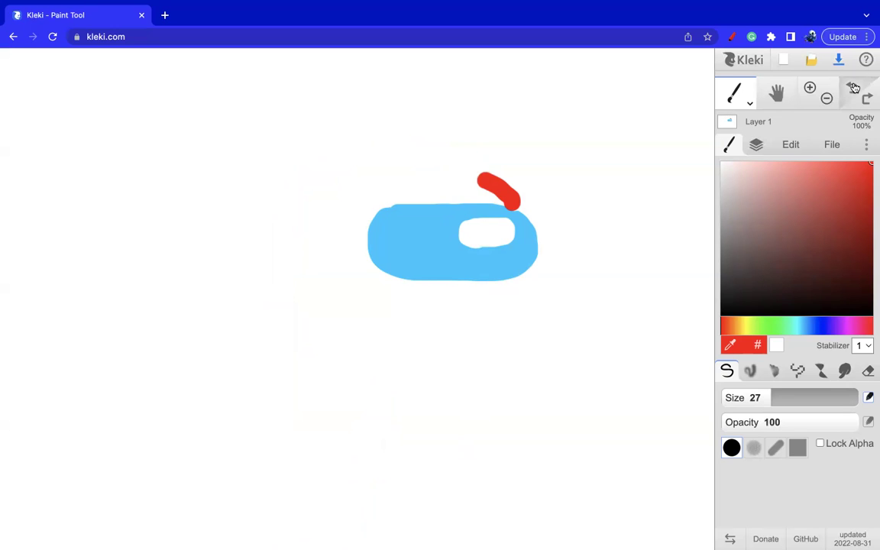
click(854, 88)
- Outline the crewmate's rounded body and two legs around the visor in red with the size 27 brush
mouse_move(504, 165)
mouse_down()
mouse_move(428, 141)
mouse_move(369, 145)
mouse_move(308, 168)
mouse_move(300, 176)
mouse_move(289, 349)
mouse_up()
mouse_move(293, 286)
mouse_down()
mouse_move(293, 400)
mouse_move(295, 384)
mouse_up()
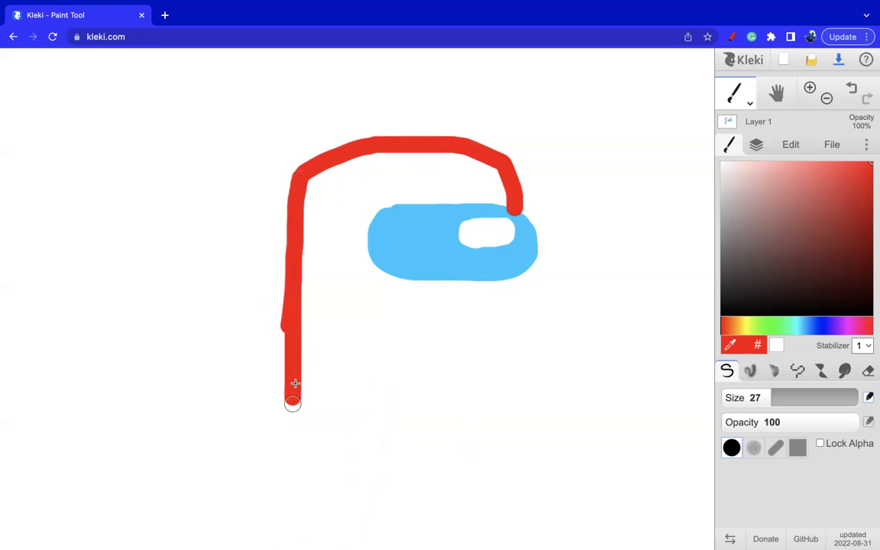
mouse_move(293, 421)
mouse_down()
mouse_move(291, 516)
mouse_move(314, 544)
mouse_move(382, 436)
mouse_move(392, 368)
mouse_move(401, 530)
mouse_move(402, 517)
mouse_move(471, 527)
mouse_move(503, 347)
mouse_move(503, 288)
mouse_move(501, 493)
mouse_move(460, 546)
mouse_move(493, 413)
mouse_move(485, 484)
mouse_up()
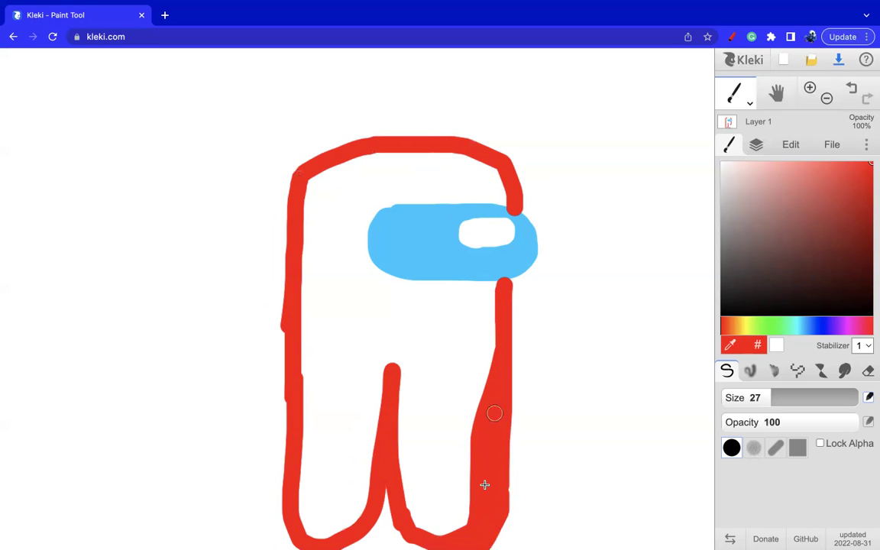
- Enlarge the brush to size 148 and fill both legs, the torso and the back of the head with bright red
click(826, 261)
drag(848, 248, 871, 163)
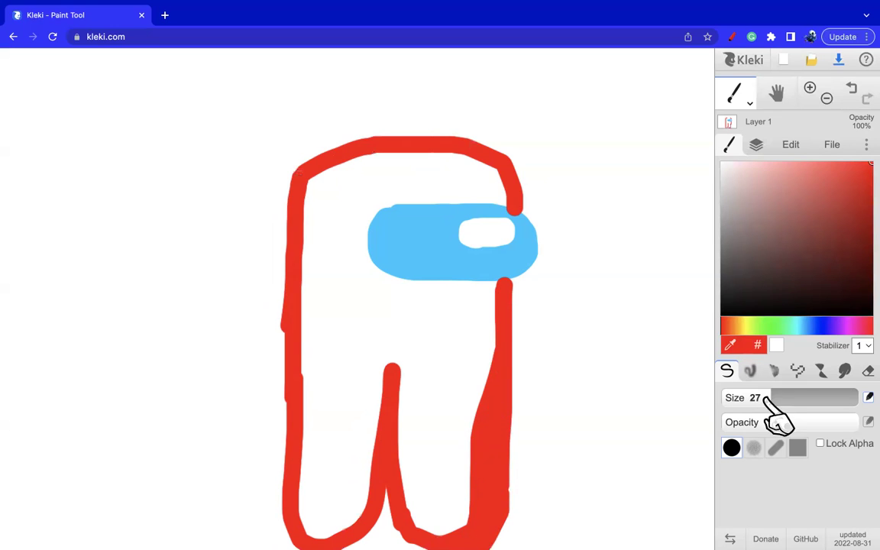
drag(766, 398, 841, 399)
mouse_move(448, 485)
mouse_down()
mouse_move(446, 408)
mouse_move(468, 336)
mouse_move(460, 333)
mouse_move(421, 338)
mouse_move(417, 351)
mouse_move(433, 464)
mouse_up()
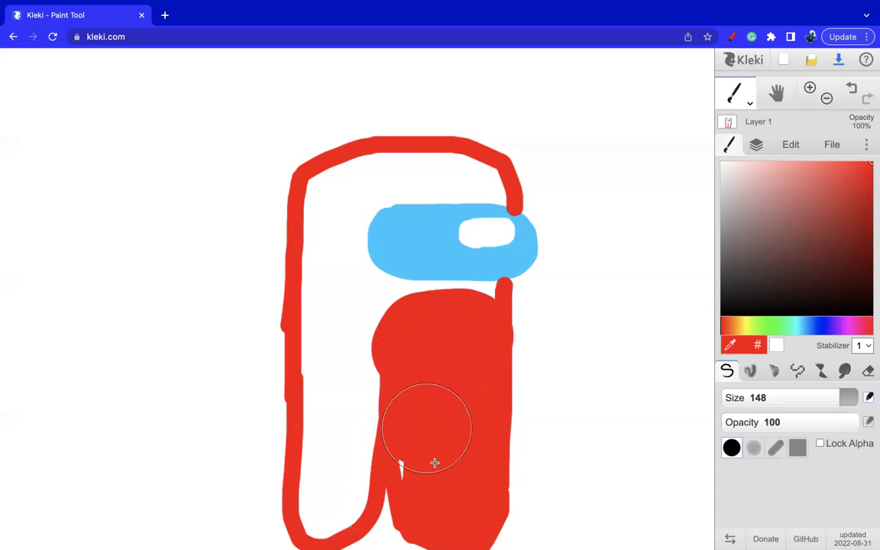
click(329, 488)
mouse_move(333, 453)
mouse_down()
mouse_move(341, 415)
mouse_move(338, 197)
mouse_move(382, 179)
mouse_up()
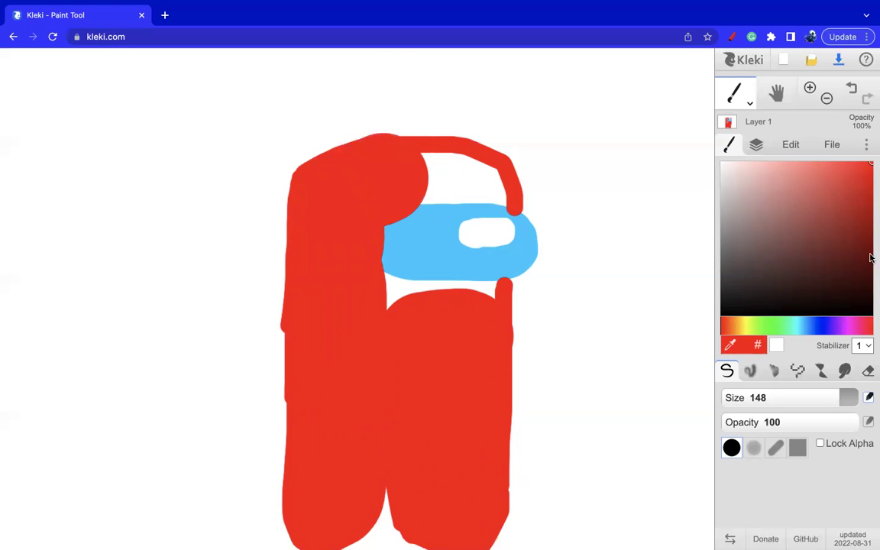
- With a size 50 brush, fill the gaps above and below the visor red and paint a backpack behind the body
click(789, 397)
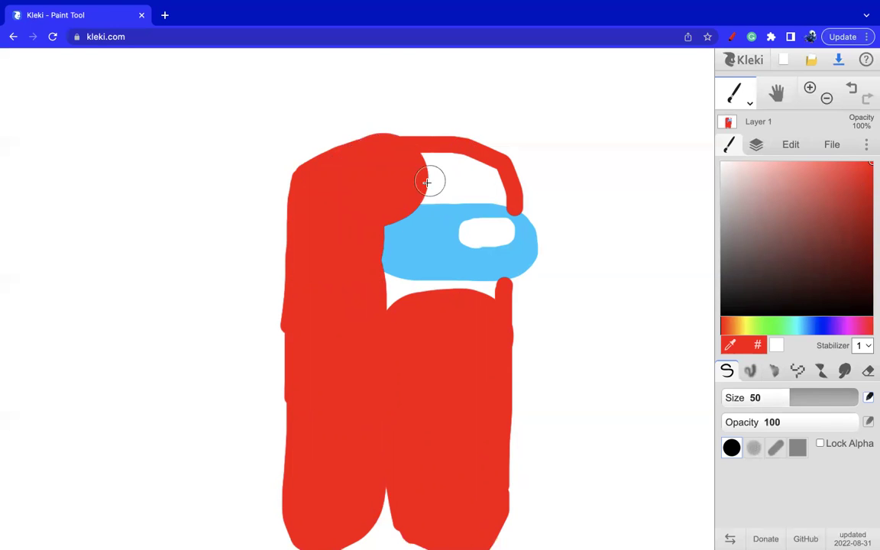
mouse_move(418, 187)
mouse_down()
mouse_move(508, 191)
mouse_move(491, 165)
mouse_move(443, 157)
mouse_move(422, 160)
mouse_move(413, 188)
mouse_up()
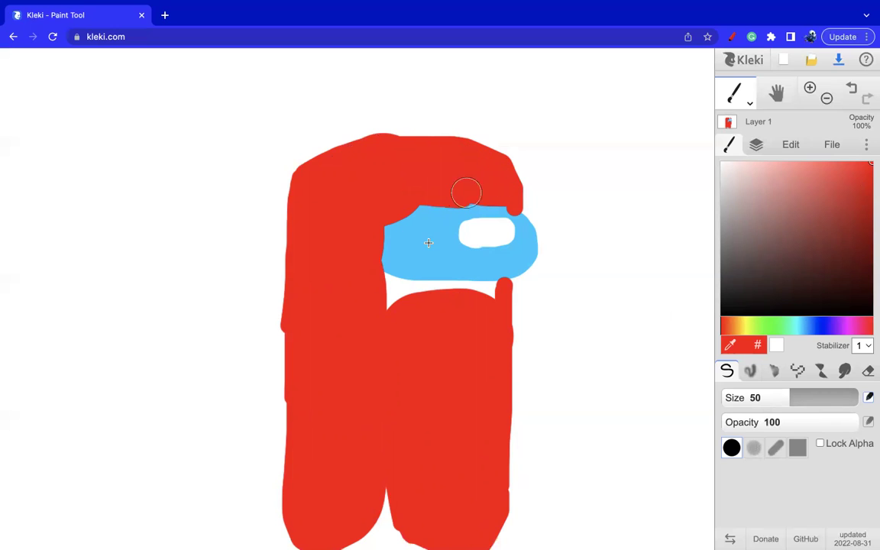
mouse_move(373, 285)
mouse_down()
mouse_move(491, 291)
mouse_move(487, 306)
mouse_move(379, 311)
mouse_move(308, 210)
mouse_move(309, 246)
mouse_move(242, 244)
mouse_move(235, 377)
mouse_move(315, 388)
mouse_move(267, 380)
mouse_move(253, 364)
mouse_move(276, 363)
mouse_move(282, 341)
mouse_move(258, 343)
mouse_move(262, 320)
mouse_move(286, 324)
mouse_move(276, 296)
mouse_move(262, 299)
mouse_move(257, 284)
mouse_move(275, 272)
mouse_move(285, 279)
mouse_move(307, 367)
mouse_move(305, 395)
mouse_move(215, 392)
mouse_move(243, 243)
mouse_up()
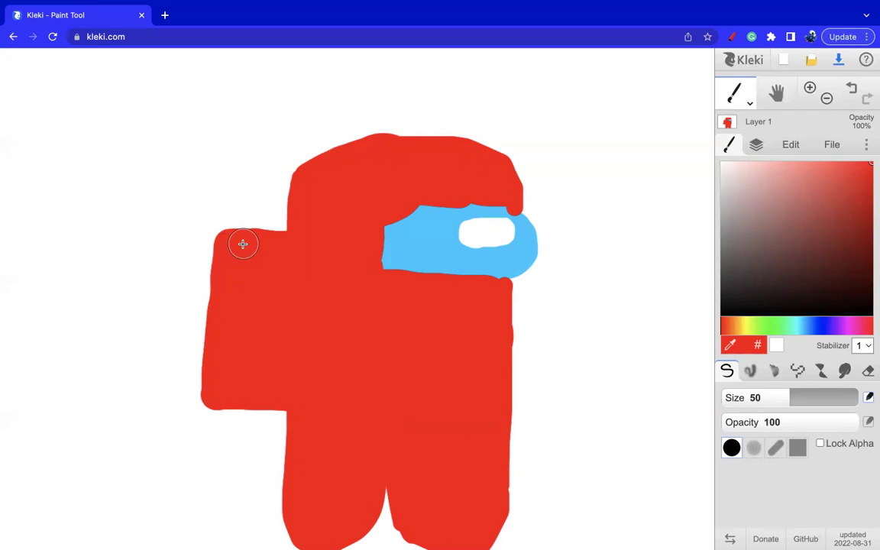
- Set a black brush at size 5.1 and outline the right leg and the body's front edge up to the visor
click(774, 313)
mouse_move(794, 397)
mouse_down()
mouse_move(729, 398)
mouse_move(748, 397)
mouse_up()
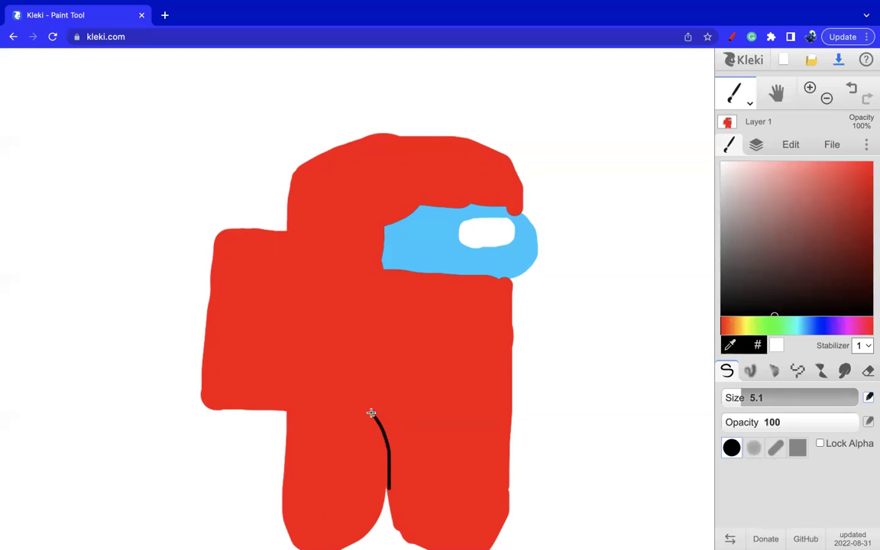
key(ctrl+z)
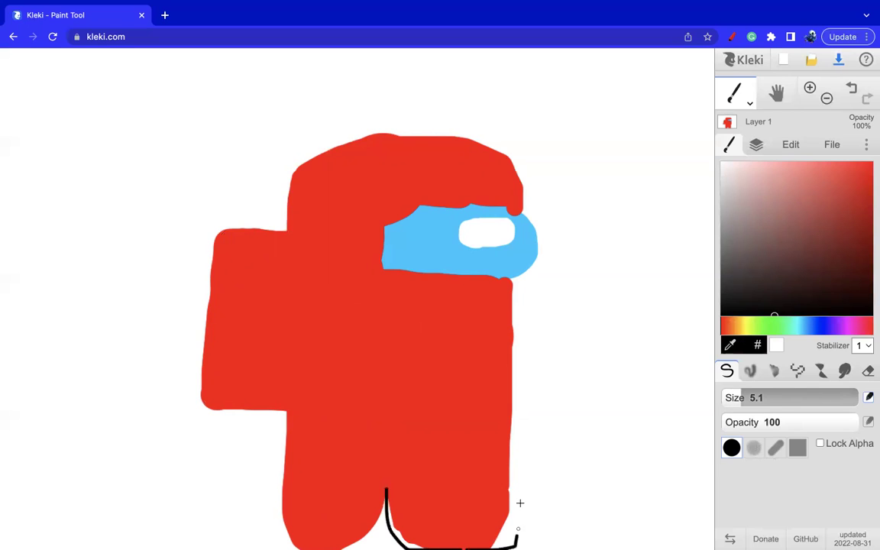
key(ctrl+z)
key(ctrl+z)
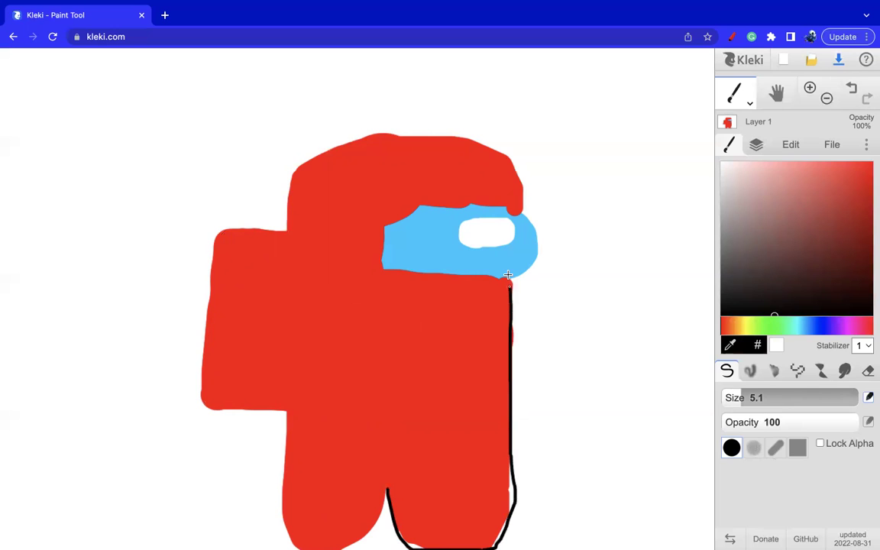
- Outline the visor, head, back, left leg and backpack in black, including a line dividing the legs
drag(506, 275, 425, 267)
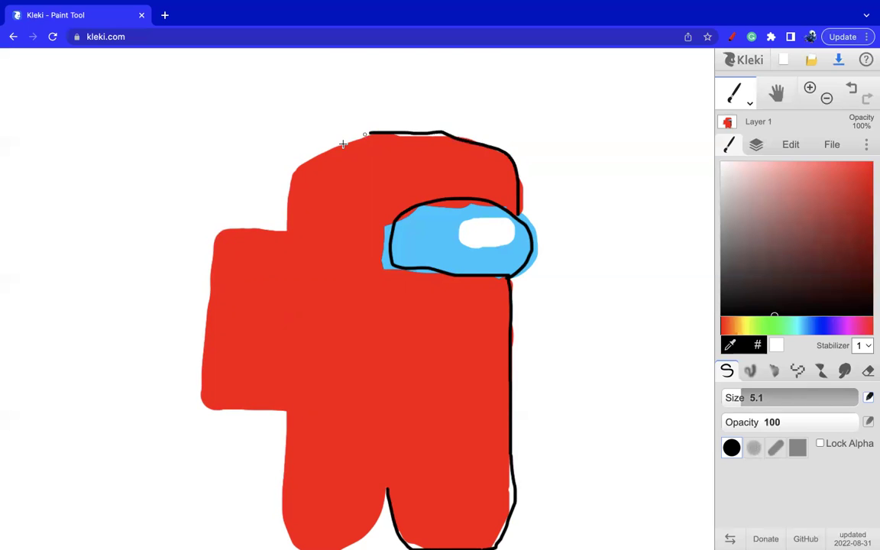
drag(282, 227, 272, 345)
key(ctrl+z)
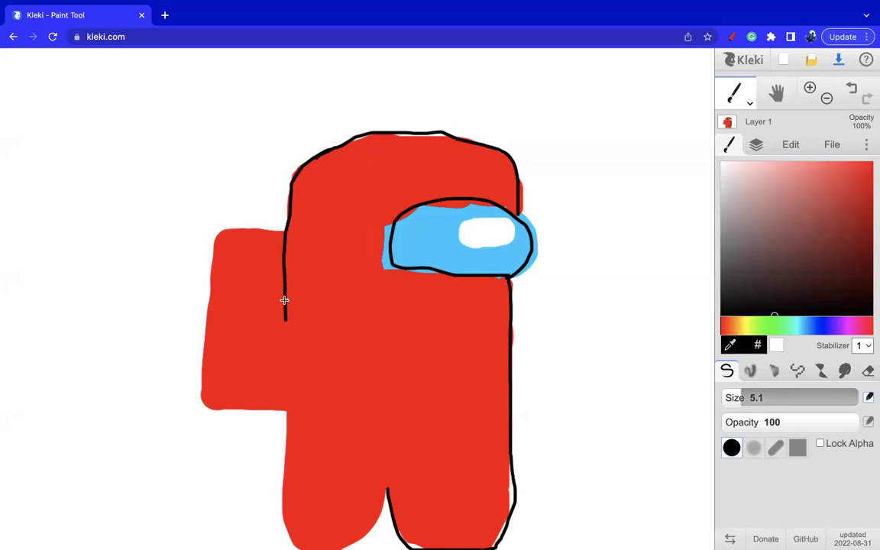
drag(279, 397, 293, 504)
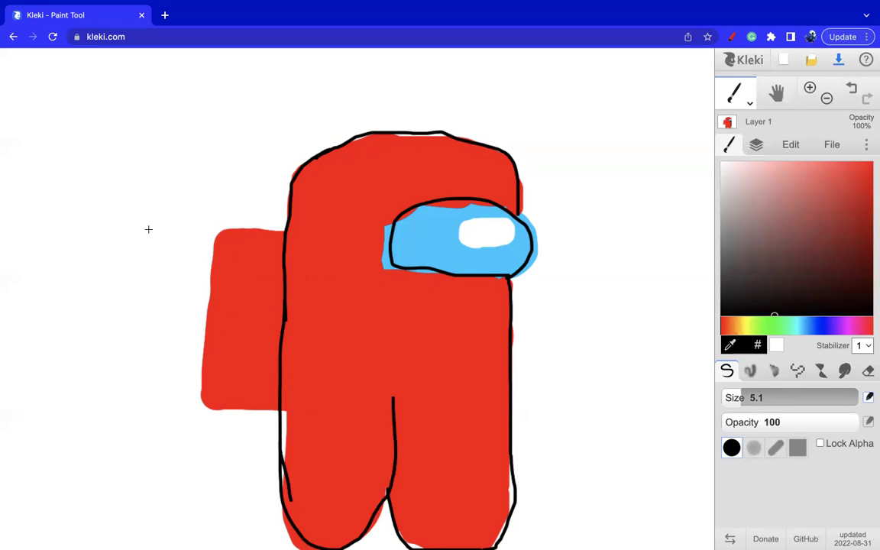
mouse_move(249, 412)
mouse_down()
mouse_move(203, 410)
mouse_move(199, 291)
mouse_up()
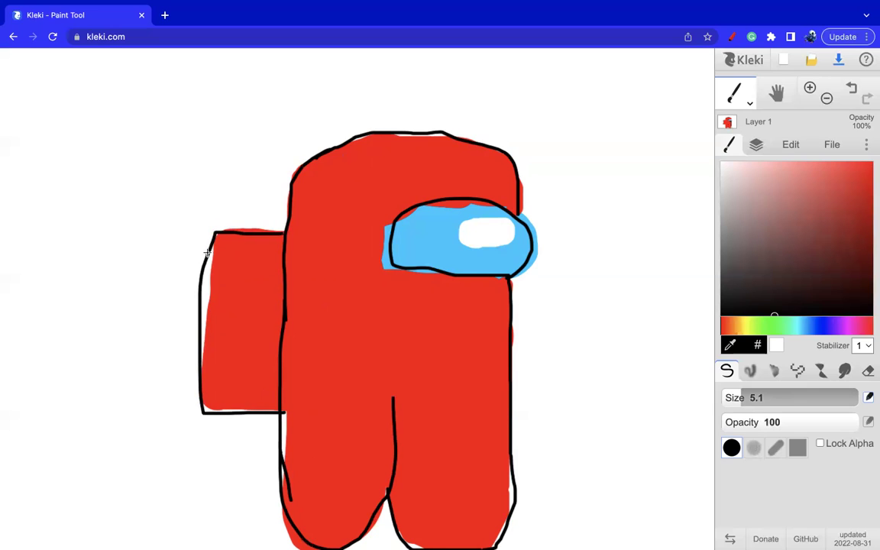
- Paint a smiling mouth below the visor and two round eyes on it with a black brush at size 44
mouse_move(869, 264)
mouse_down()
mouse_move(844, 305)
mouse_move(850, 341)
mouse_move(841, 239)
mouse_up()
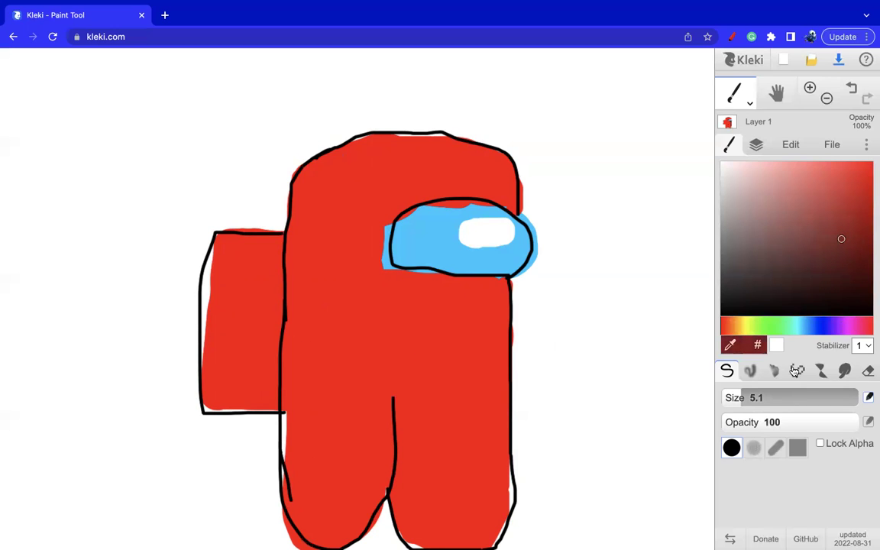
drag(783, 398, 855, 397)
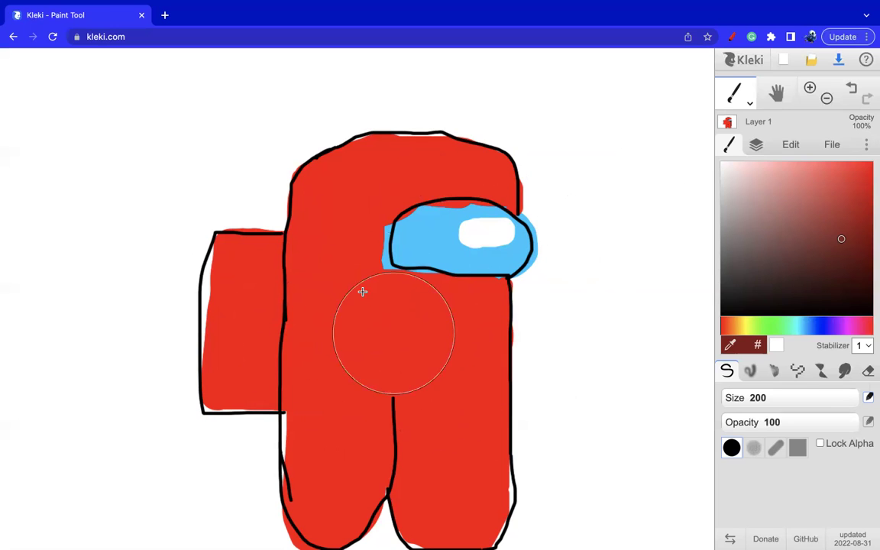
drag(840, 285, 832, 317)
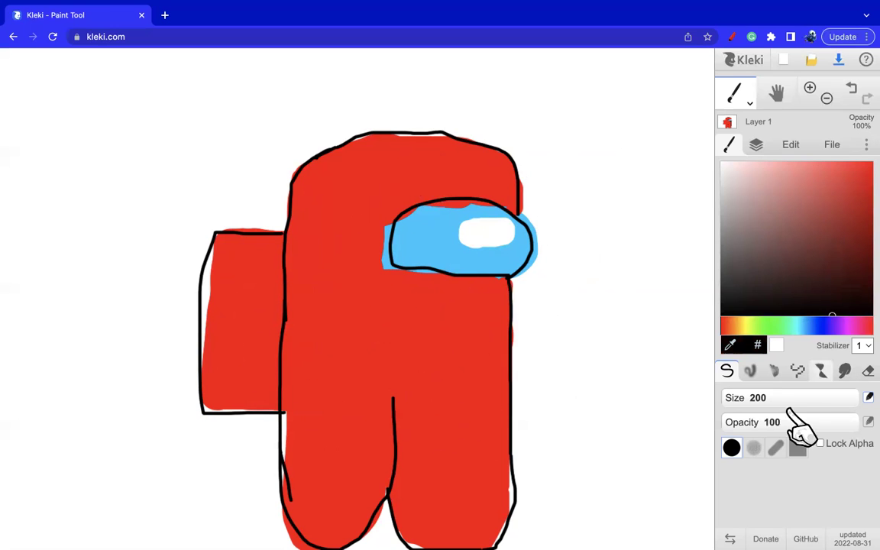
click(784, 398)
mouse_move(348, 302)
mouse_down()
mouse_move(417, 337)
mouse_move(467, 336)
mouse_move(485, 309)
mouse_up()
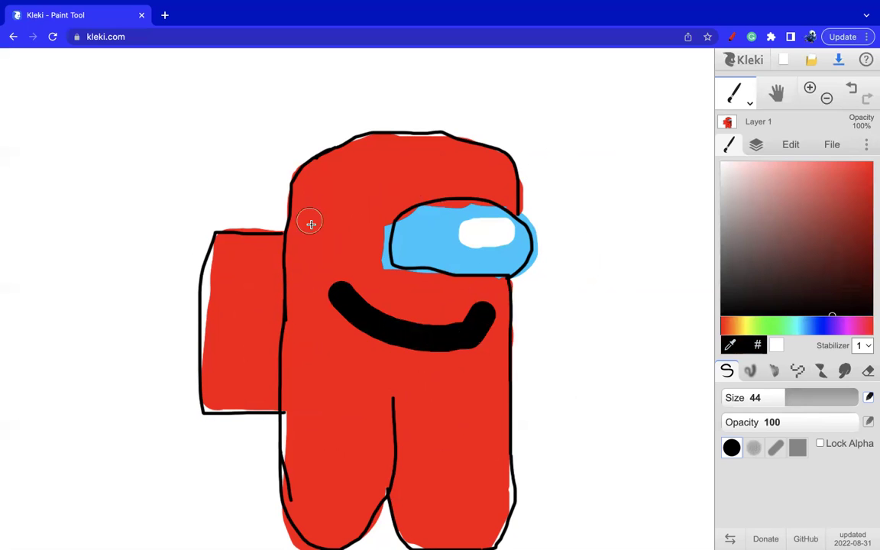
click(424, 248)
click(504, 242)
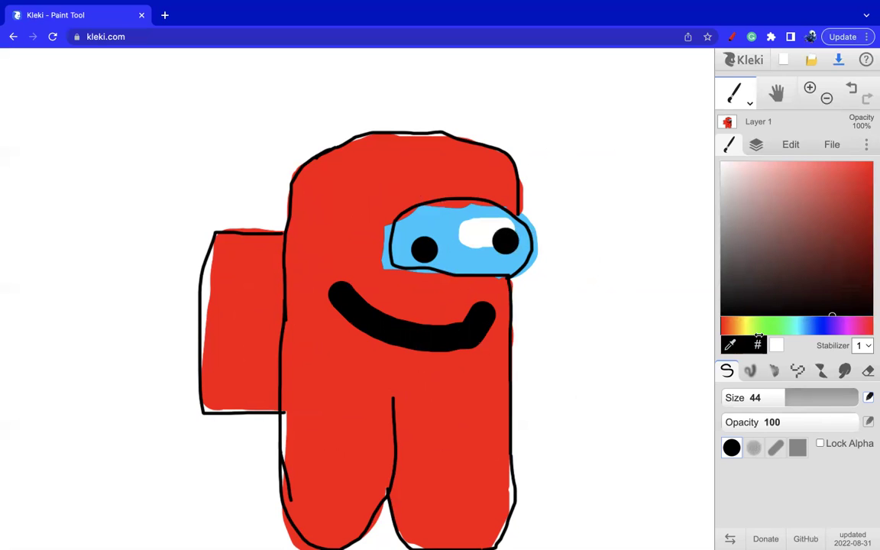
- Paint over the upper half of the crewmate with a white brush at size 200
drag(805, 255, 667, 94)
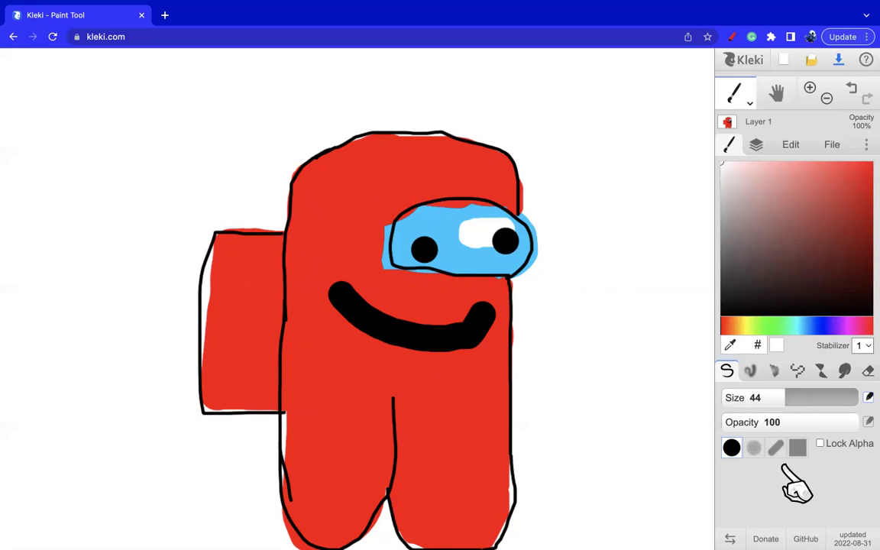
drag(803, 398, 857, 398)
mouse_move(547, 297)
mouse_down()
mouse_move(385, 302)
mouse_move(221, 292)
mouse_move(613, 230)
mouse_move(314, 189)
mouse_move(519, 186)
mouse_up()
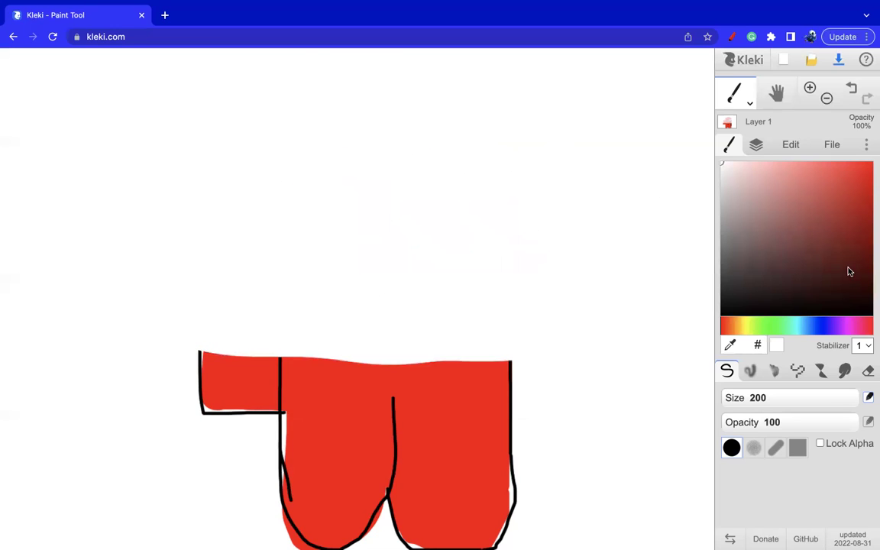
- Set the brush to a near-black red at size 21
click(808, 295)
drag(762, 392, 760, 392)
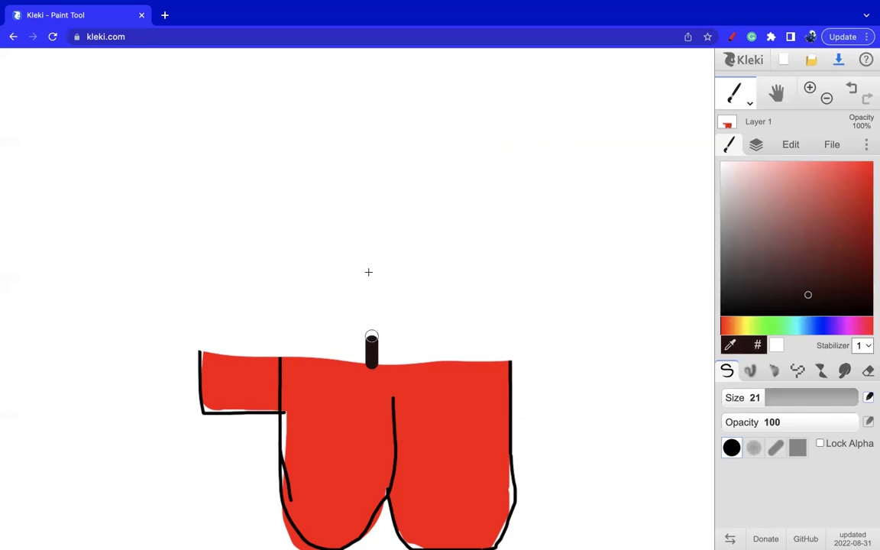
drag(369, 272, 367, 262)
drag(324, 222, 470, 221)
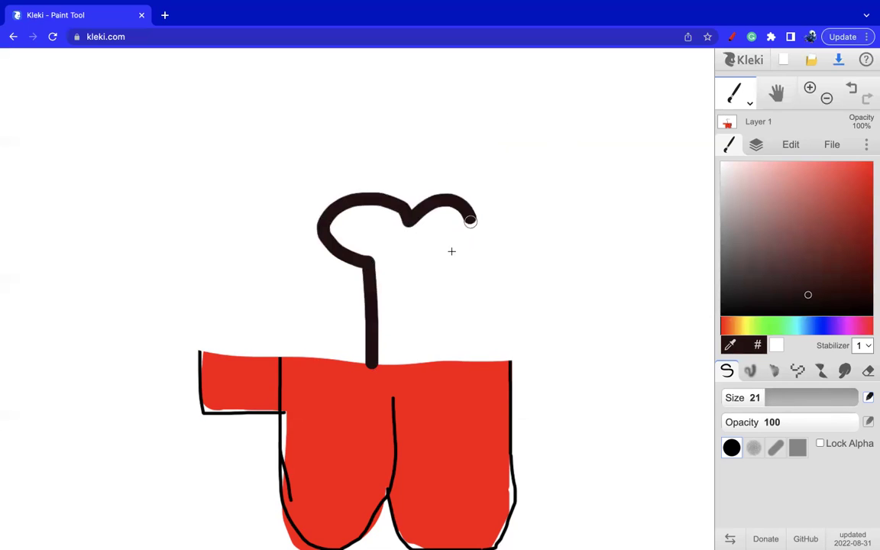
drag(443, 305, 440, 354)
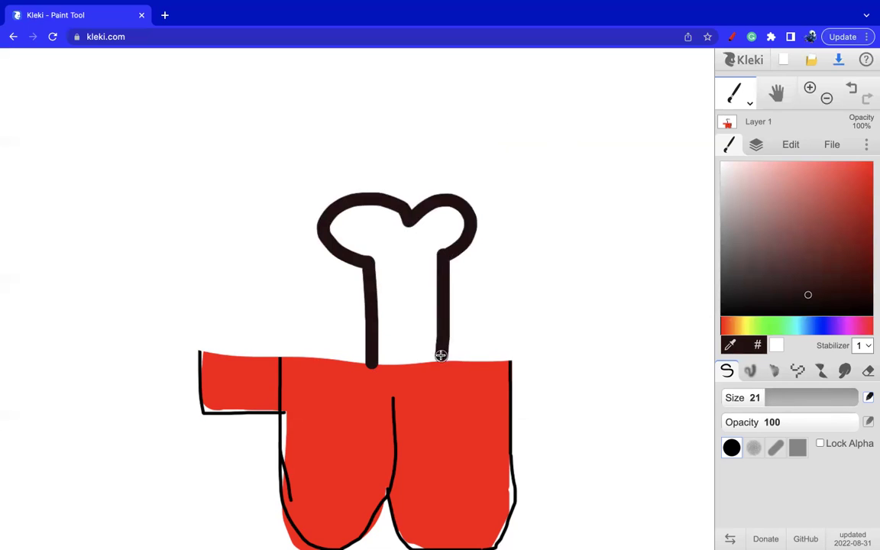
click(850, 91)
click(850, 92)
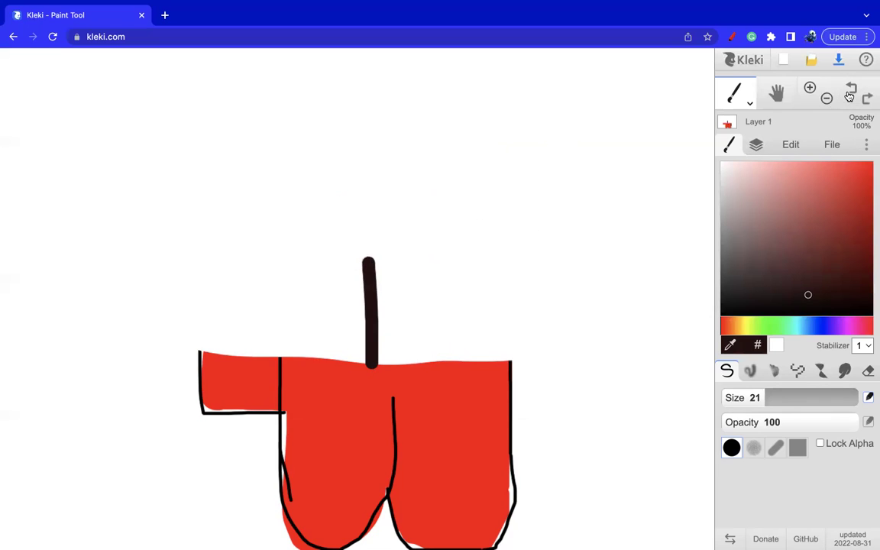
click(850, 92)
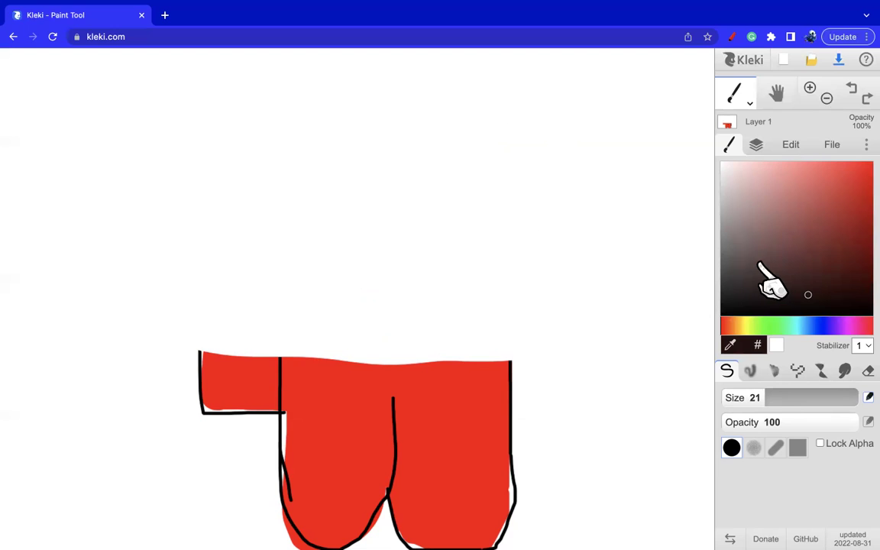
- Paint the cut surface across the tops of the body and backpack with a dark red brush at size 21
click(871, 273)
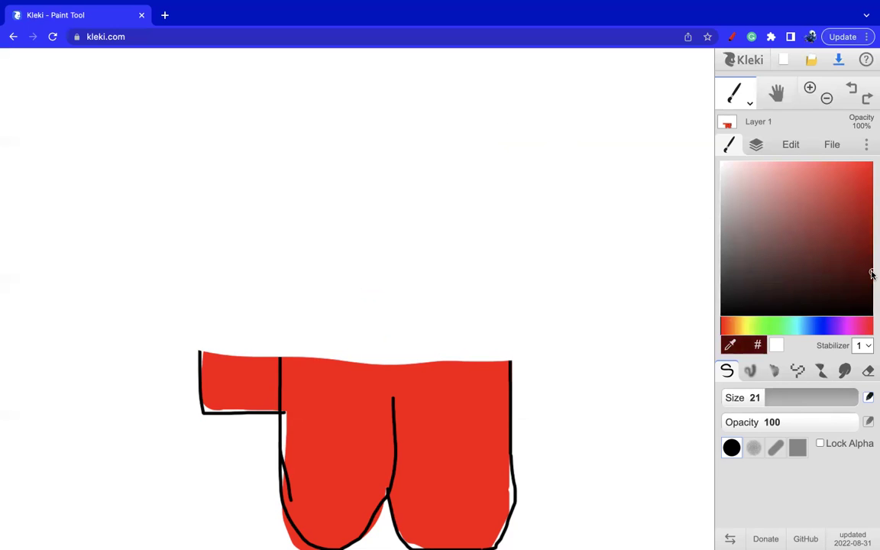
click(871, 245)
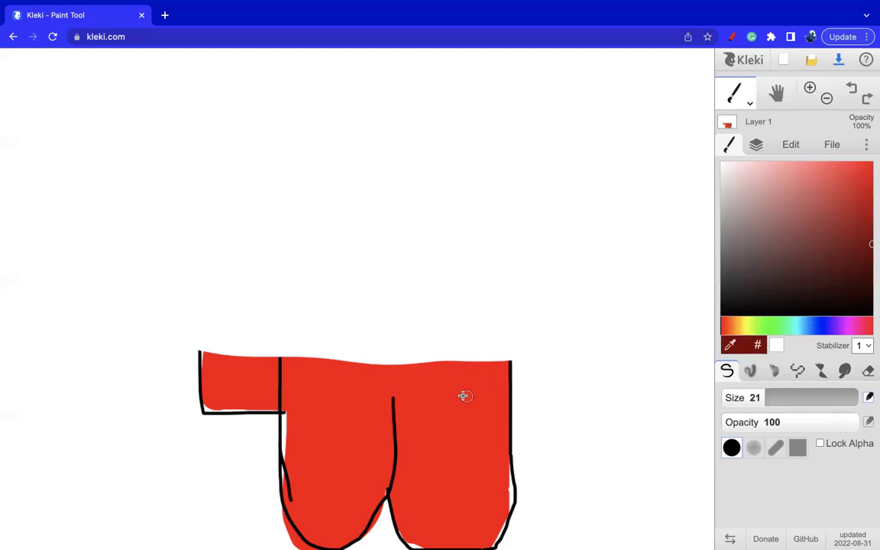
mouse_move(279, 354)
mouse_down()
mouse_move(354, 336)
mouse_move(434, 336)
mouse_move(492, 353)
mouse_move(437, 353)
mouse_up()
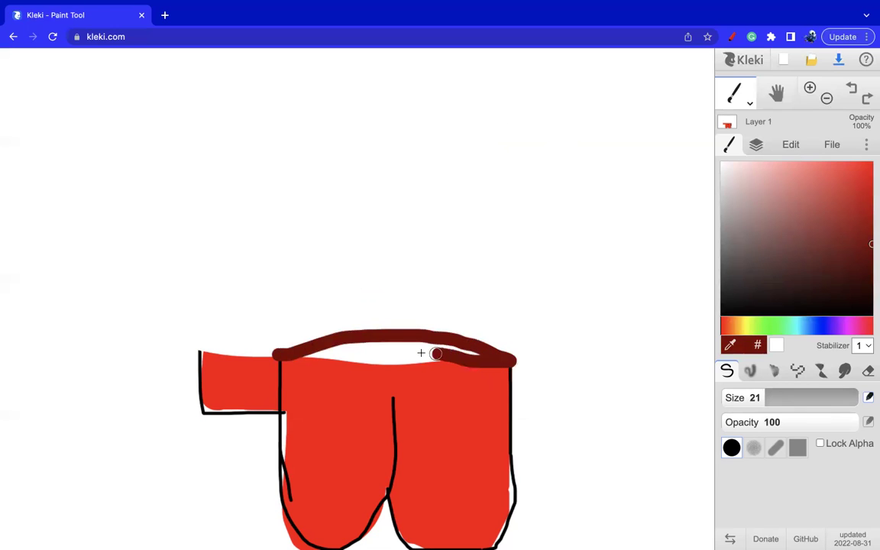
mouse_move(355, 359)
mouse_down()
mouse_move(312, 353)
mouse_move(447, 340)
mouse_move(470, 348)
mouse_up()
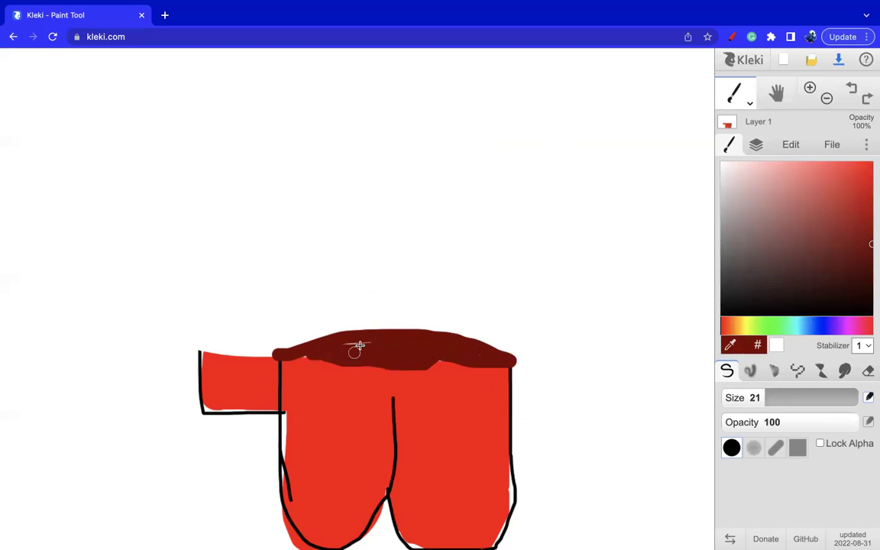
drag(285, 353, 200, 355)
- Outline a knobbed bone rising from the cut surface in near-black red and fill its base with white
mouse_move(848, 309)
mouse_down()
mouse_move(699, 165)
mouse_move(629, 147)
mouse_up()
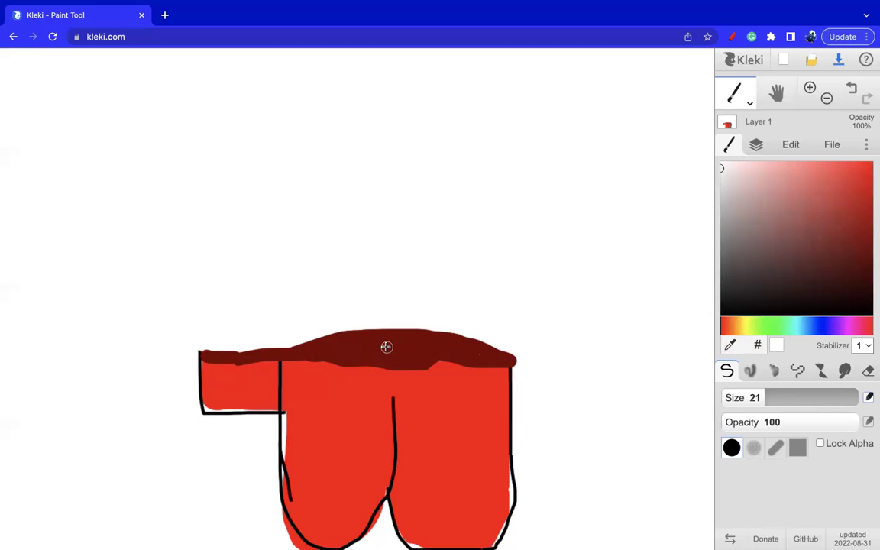
click(832, 288)
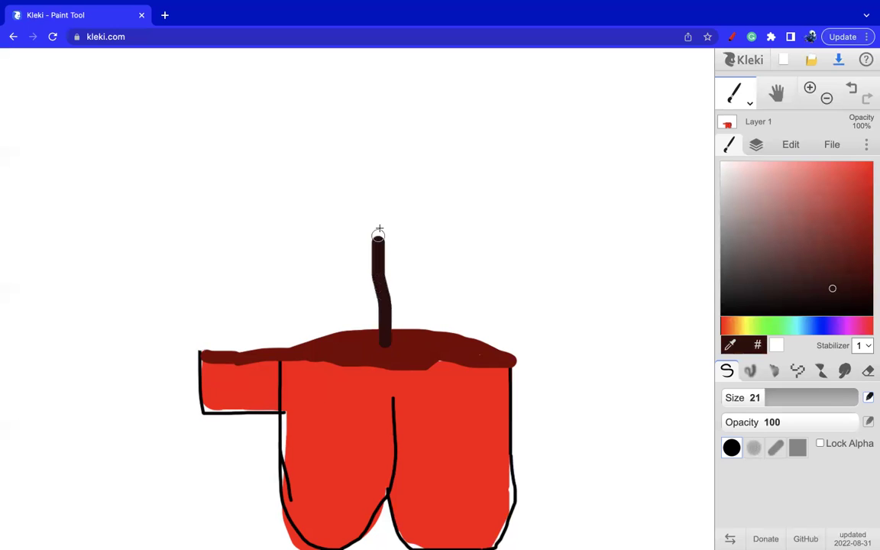
mouse_move(368, 179)
mouse_down()
mouse_move(439, 183)
mouse_move(438, 208)
mouse_move(421, 212)
mouse_move(417, 298)
mouse_up()
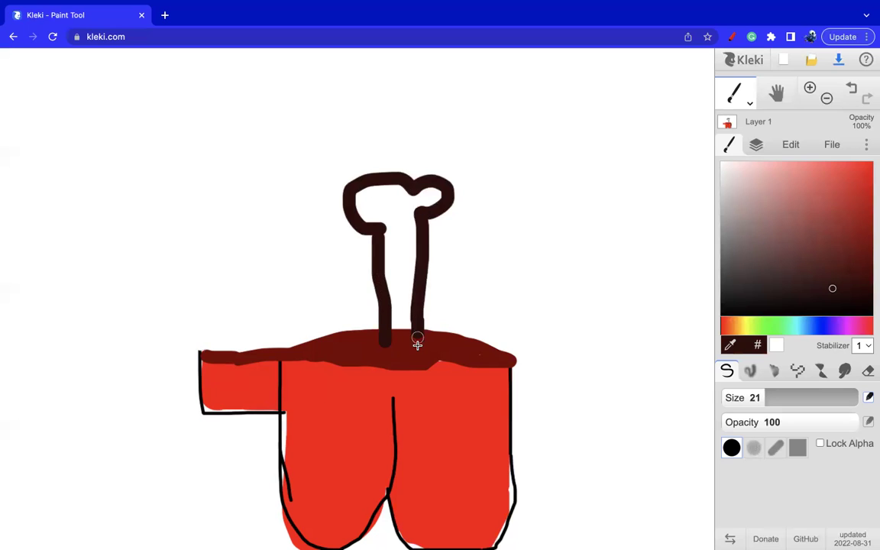
click(721, 163)
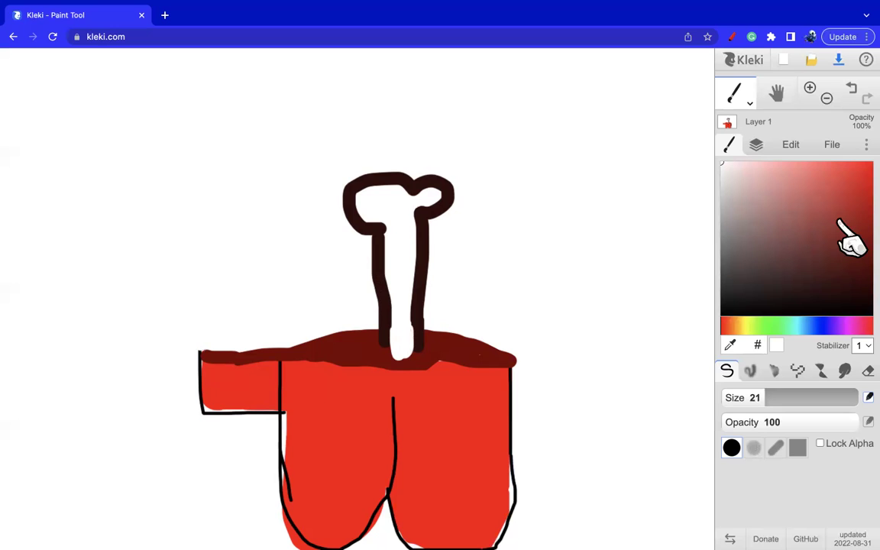
- Paint over the entire half body and bone with a white brush at size 200
click(840, 398)
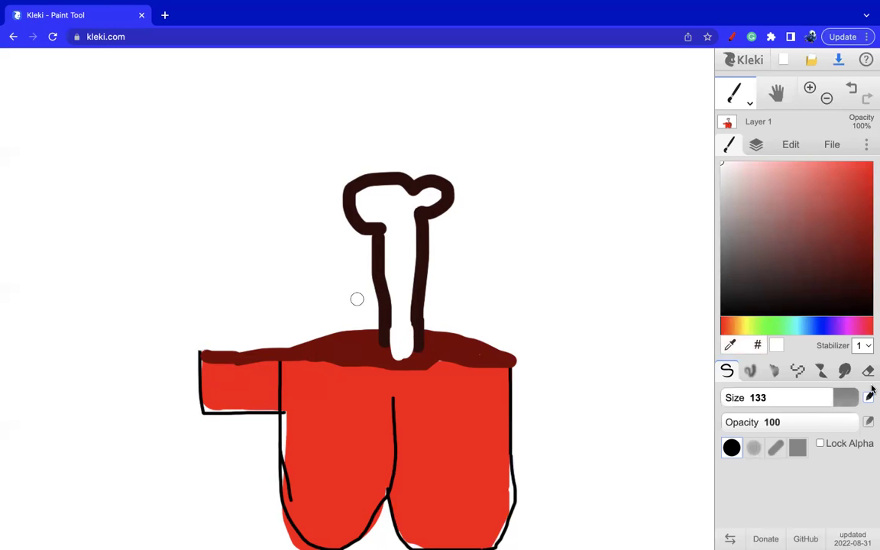
mouse_move(489, 470)
mouse_down()
mouse_move(212, 469)
mouse_move(583, 456)
mouse_move(30, 415)
mouse_move(267, 292)
mouse_move(404, 263)
mouse_up()
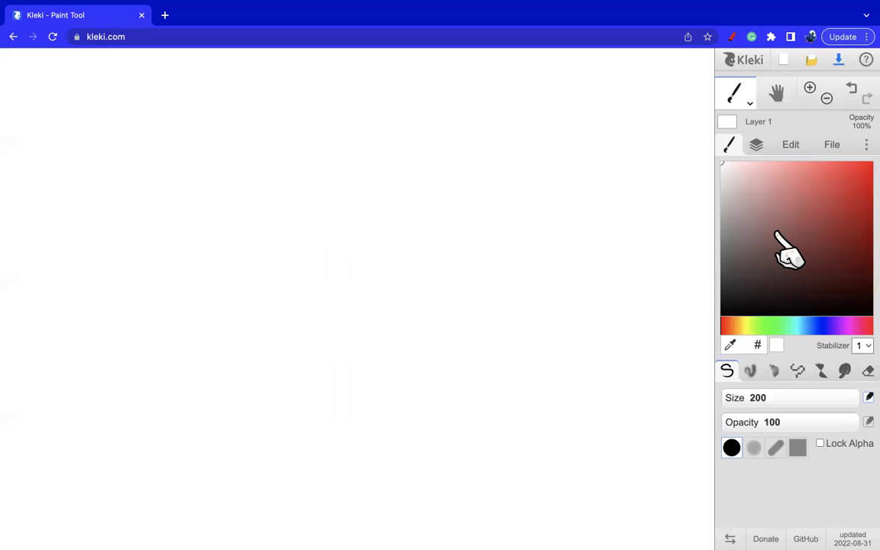
- Paint a large red mushroom-cap shape at brush size 200 and add off-white spots and a curved band across its lower part
mouse_move(792, 267)
mouse_down()
mouse_move(831, 285)
mouse_move(836, 309)
mouse_move(873, 23)
mouse_up()
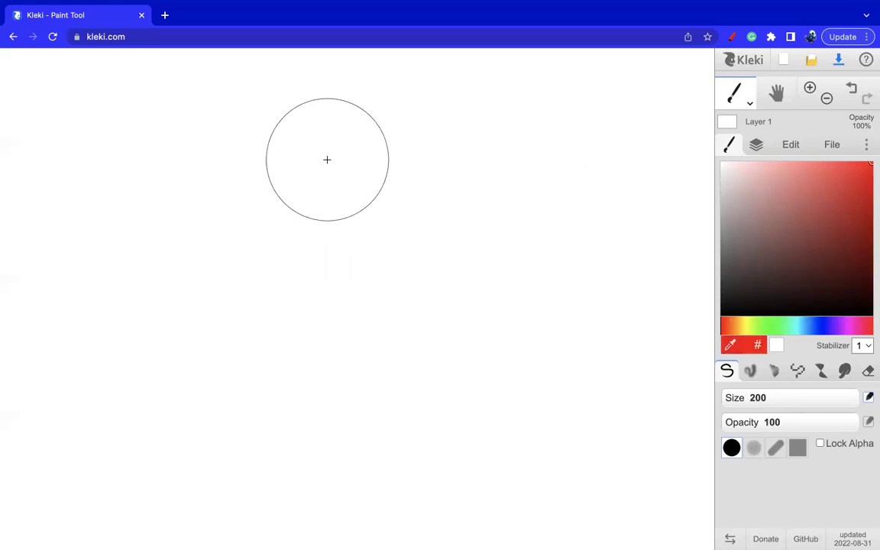
mouse_move(267, 195)
mouse_down()
mouse_move(564, 206)
mouse_move(375, 428)
mouse_move(155, 251)
mouse_move(570, 308)
mouse_move(443, 346)
mouse_move(192, 332)
mouse_move(364, 190)
mouse_move(117, 224)
mouse_move(115, 200)
mouse_up()
mouse_move(826, 255)
mouse_down()
mouse_move(719, 202)
mouse_move(721, 171)
mouse_up()
mouse_move(381, 280)
mouse_down()
mouse_move(382, 328)
mouse_move(387, 304)
mouse_move(438, 313)
mouse_move(399, 284)
mouse_move(388, 336)
mouse_move(466, 327)
mouse_up()
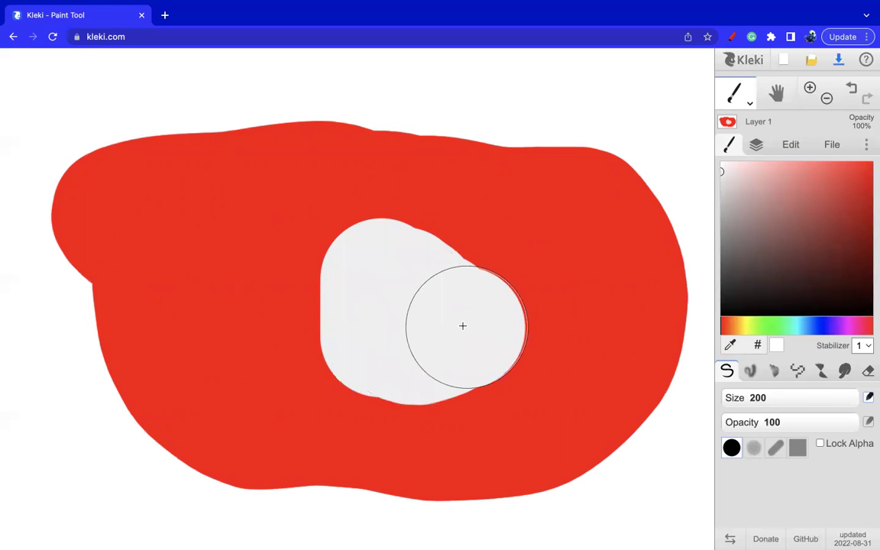
click(181, 239)
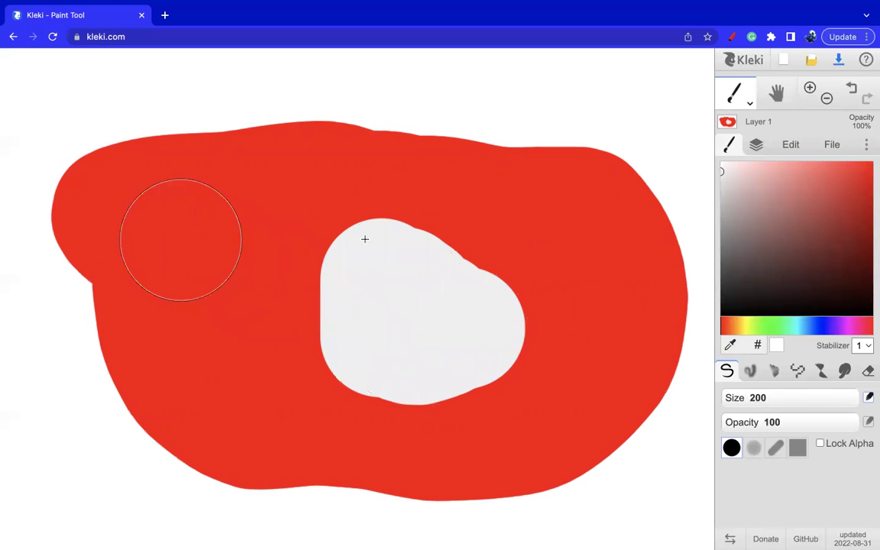
click(613, 231)
mouse_move(200, 373)
mouse_down()
mouse_move(276, 442)
mouse_move(406, 501)
mouse_move(515, 501)
mouse_move(592, 450)
mouse_move(639, 375)
mouse_up()
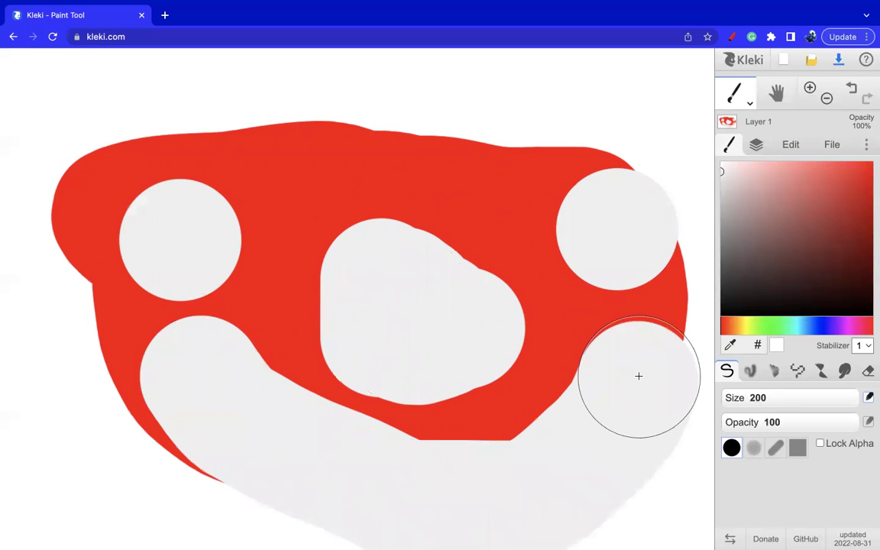
- Write "bye" in large letters across the red shape with a black brush at size 69
click(783, 314)
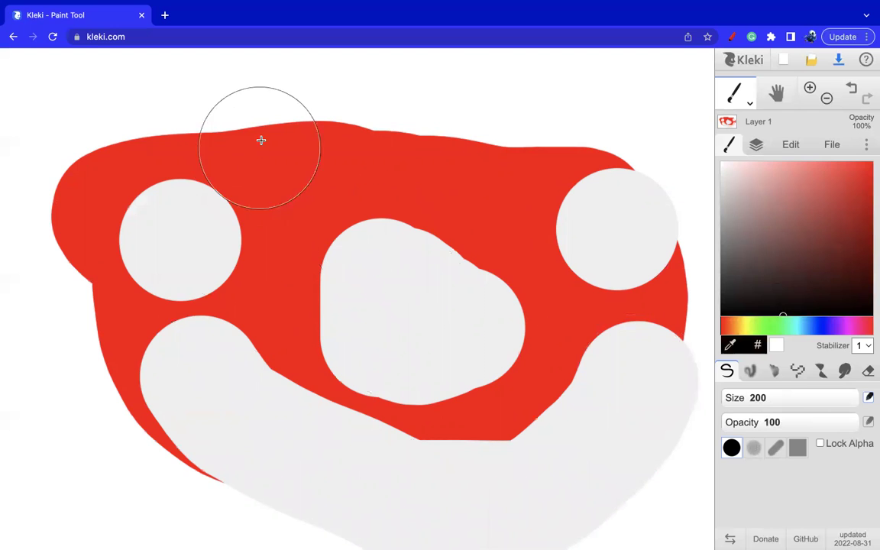
mouse_move(798, 397)
mouse_down()
mouse_move(639, 393)
mouse_move(204, 35)
mouse_up()
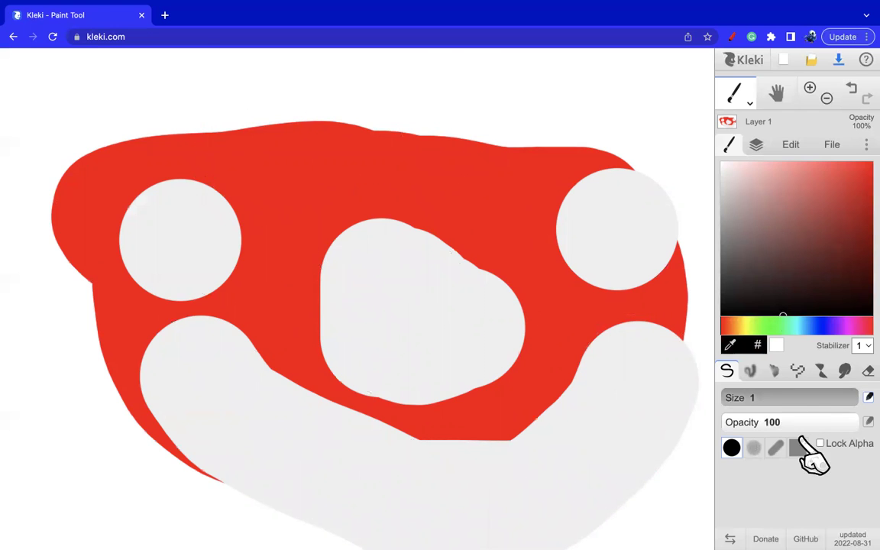
click(801, 397)
drag(144, 111, 143, 397)
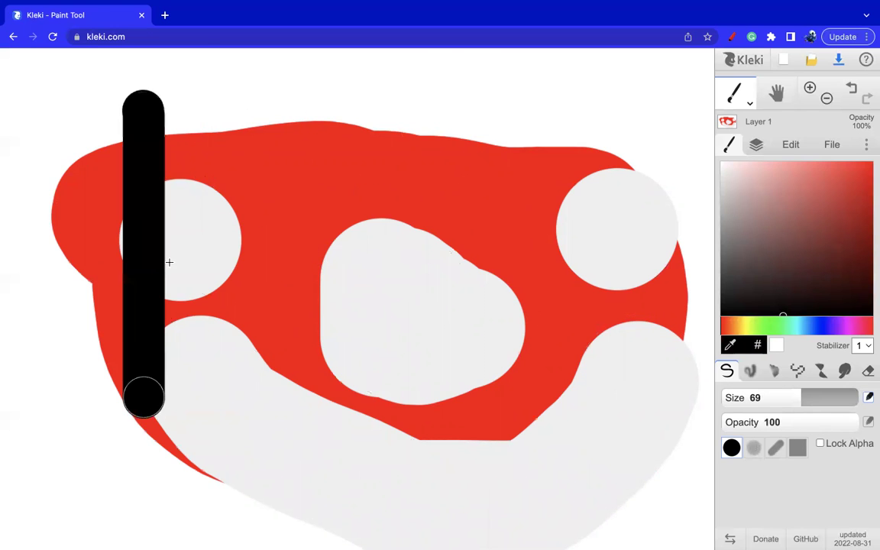
drag(169, 262, 128, 408)
mouse_move(259, 141)
mouse_down()
mouse_move(345, 192)
mouse_move(317, 383)
mouse_up()
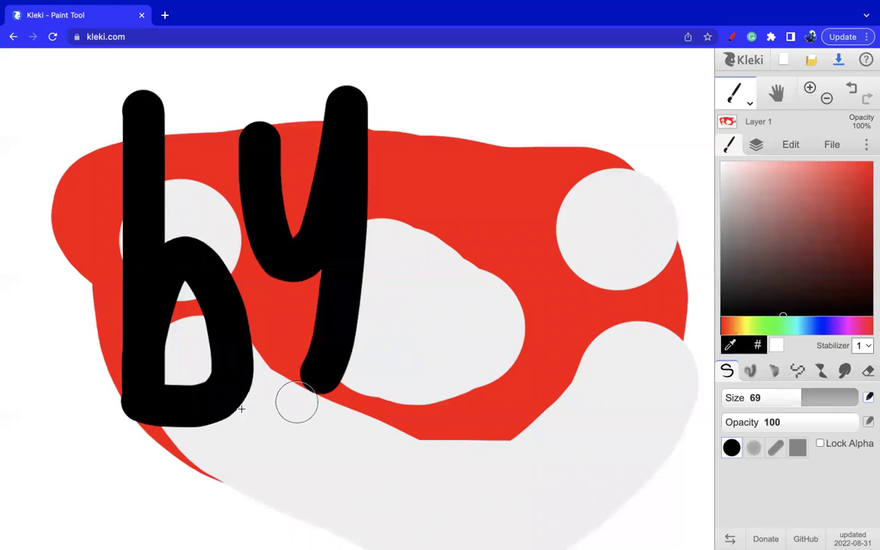
mouse_move(260, 416)
mouse_down()
mouse_move(525, 213)
mouse_move(424, 495)
mouse_up()
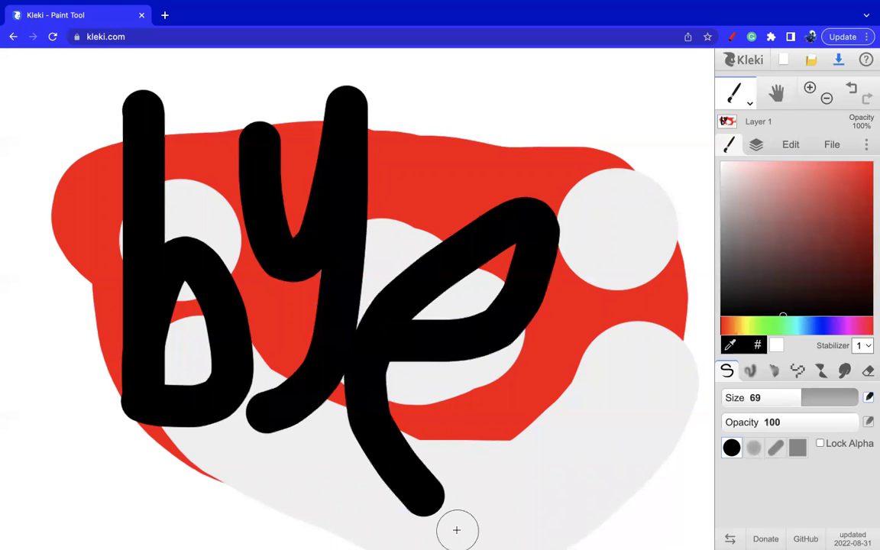
- Add a smiley after the word using two black dots and a large curved closing parenthesis
click(602, 229)
click(585, 467)
mouse_move(648, 199)
mouse_down()
mouse_move(684, 239)
mouse_move(665, 421)
mouse_move(625, 456)
mouse_up()
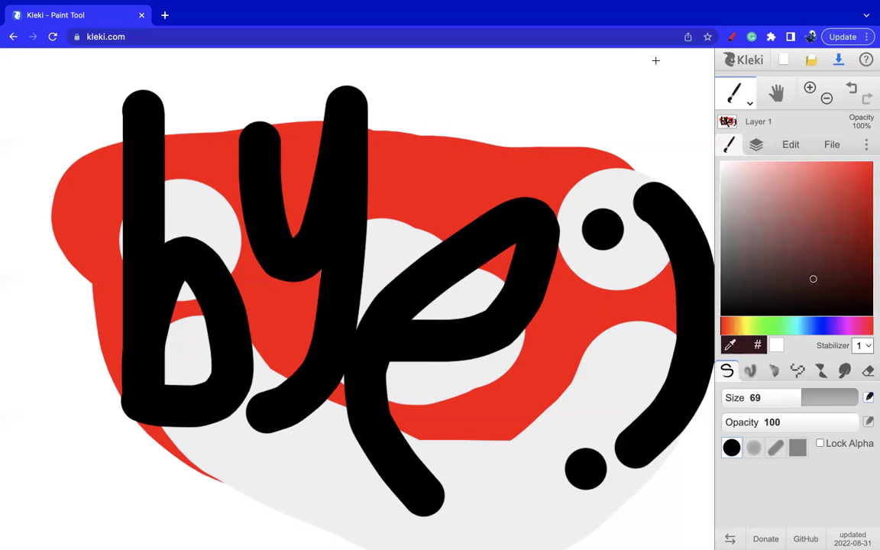
- Cover the word, smiley and red shape with white using a brush at size 200
drag(819, 399, 860, 399)
mouse_move(495, 518)
mouse_down()
mouse_move(258, 485)
mouse_move(455, 410)
mouse_move(707, 388)
mouse_move(127, 329)
mouse_move(632, 265)
mouse_move(145, 222)
mouse_move(126, 131)
mouse_move(77, 112)
mouse_up()
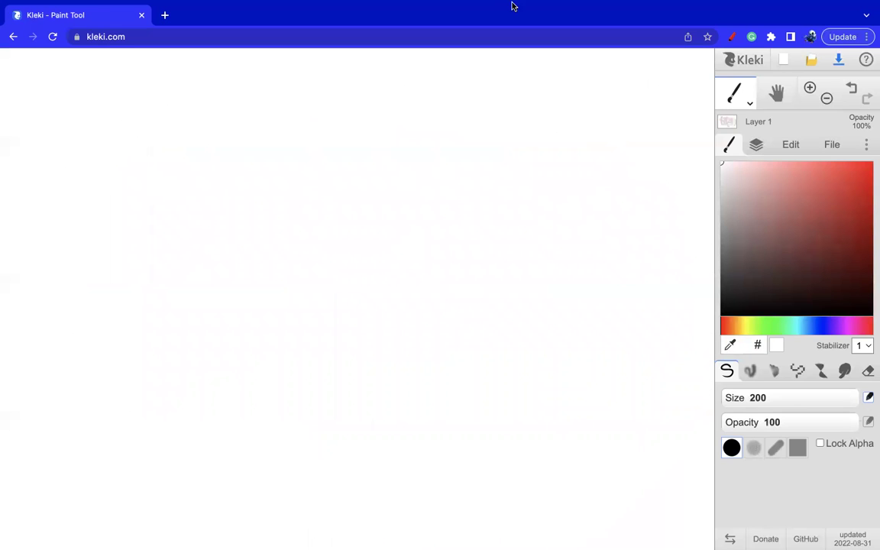